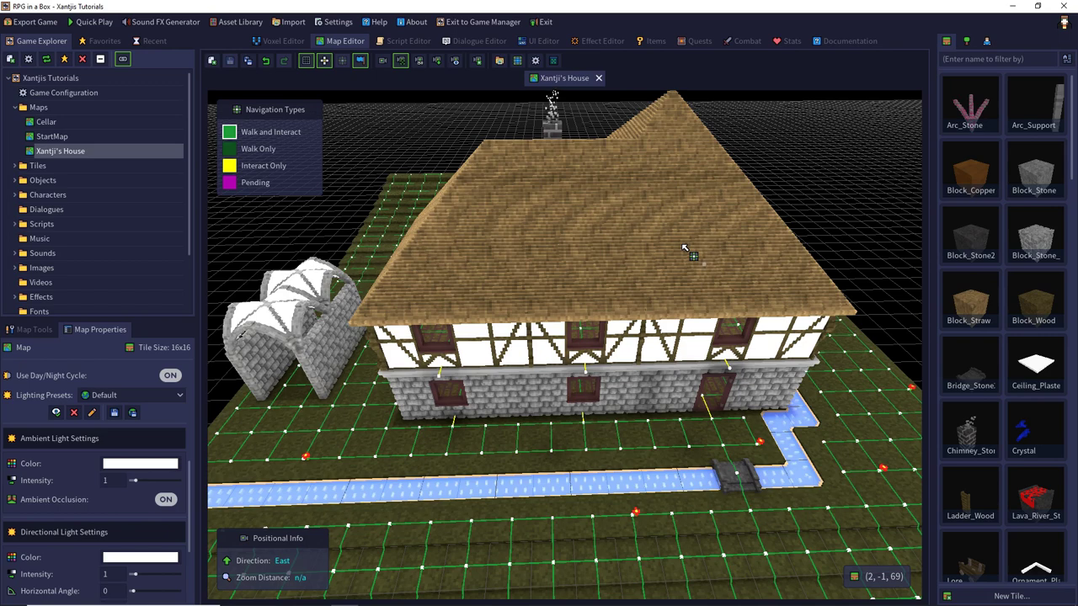
Apply the Night lighting preset to Xantji's House map and bring up Game Configuration
{"action": "left_click", "coordinate": [110, 395]}
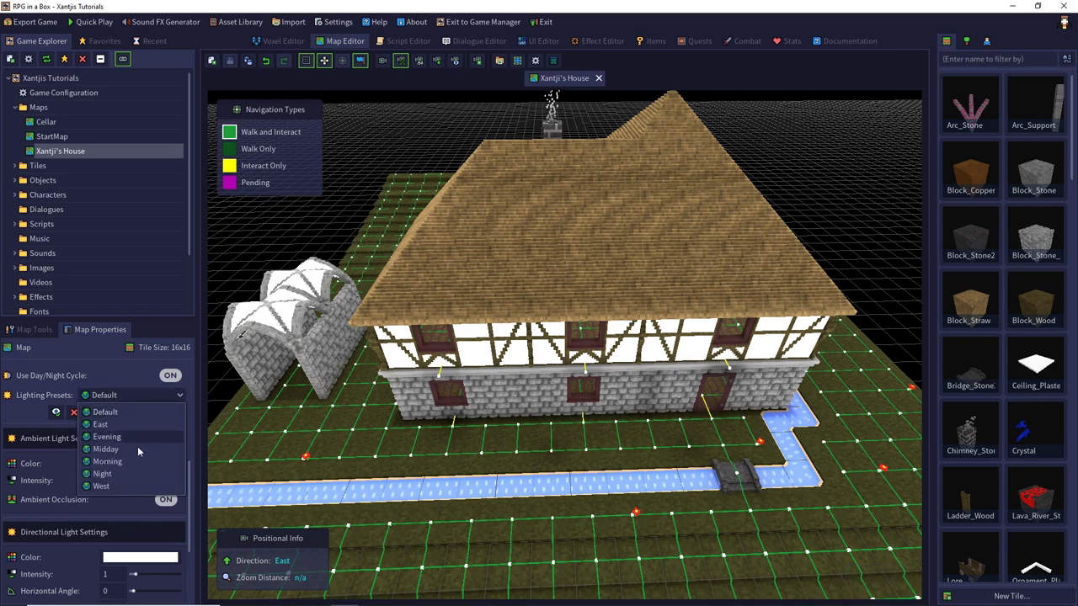
{"action": "left_click", "coordinate": [114, 474]}
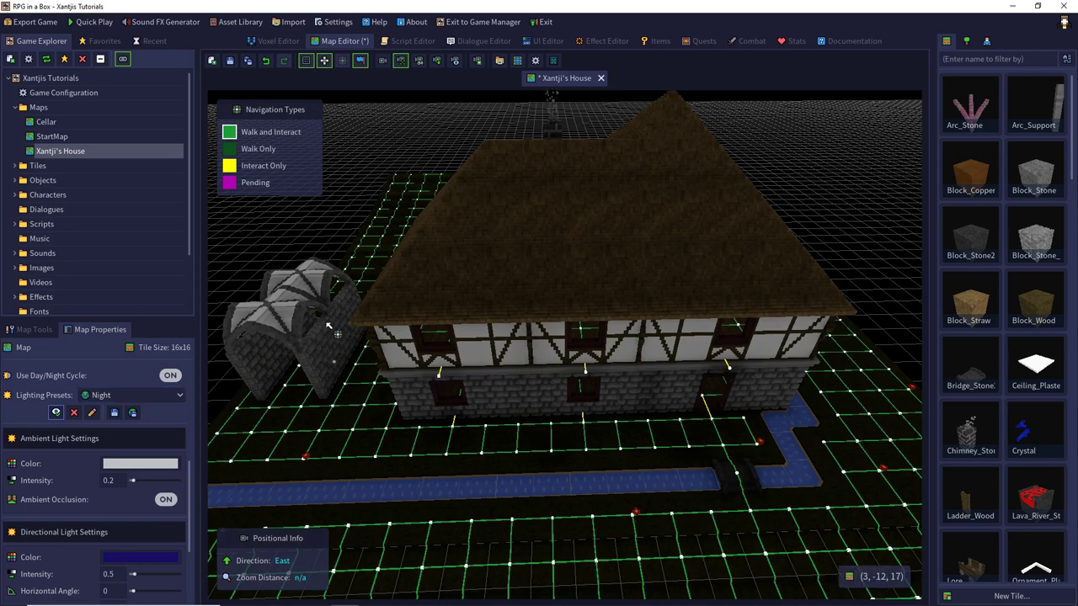
{"action": "middle_click_drag", "start_coordinate": [397, 301], "coordinate": [399, 316]}
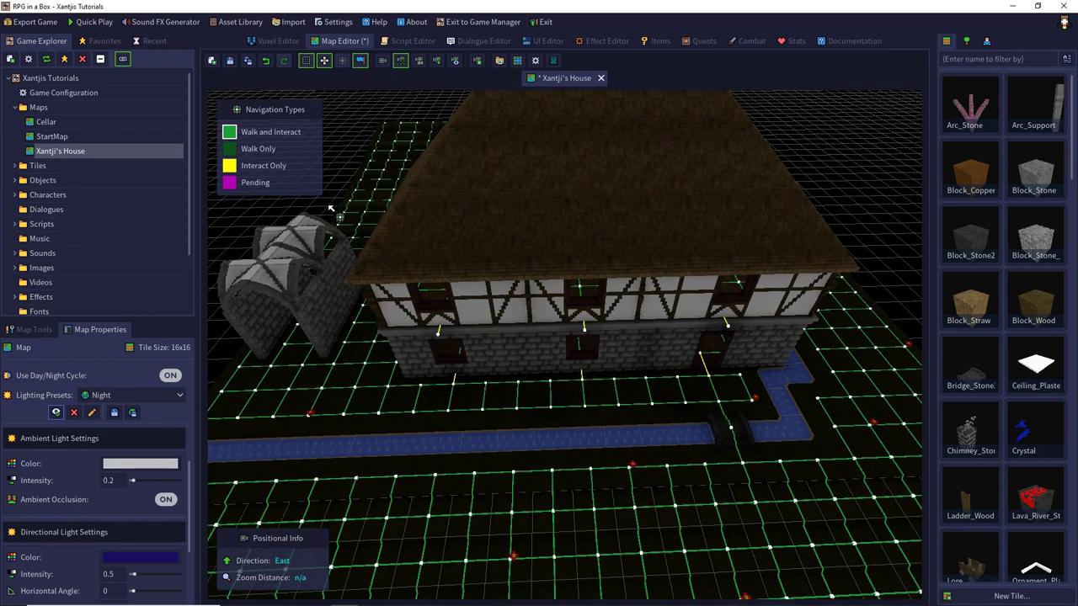
{"action": "left_click", "coordinate": [28, 58]}
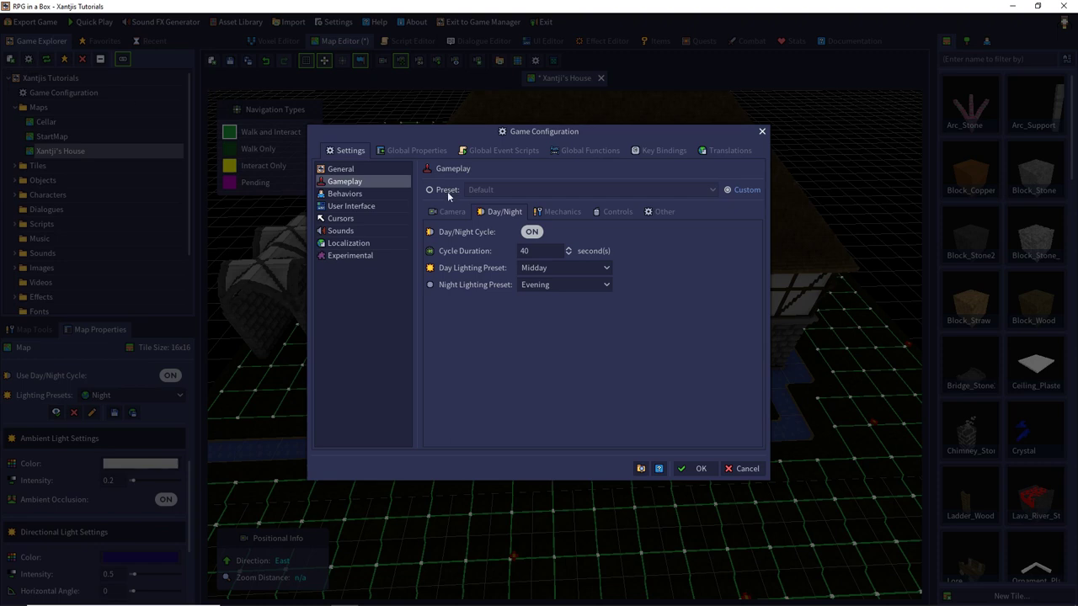
Switch the Day/Night Cycle to OFF and confirm the configuration with OK
{"action": "left_click", "coordinate": [528, 234]}
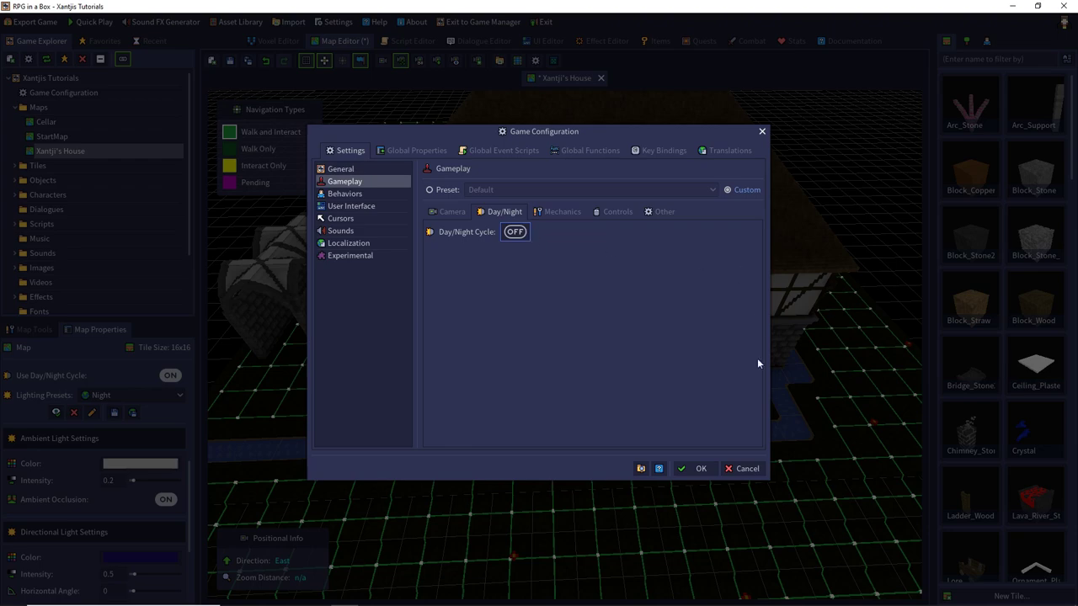
{"action": "left_click", "coordinate": [696, 469]}
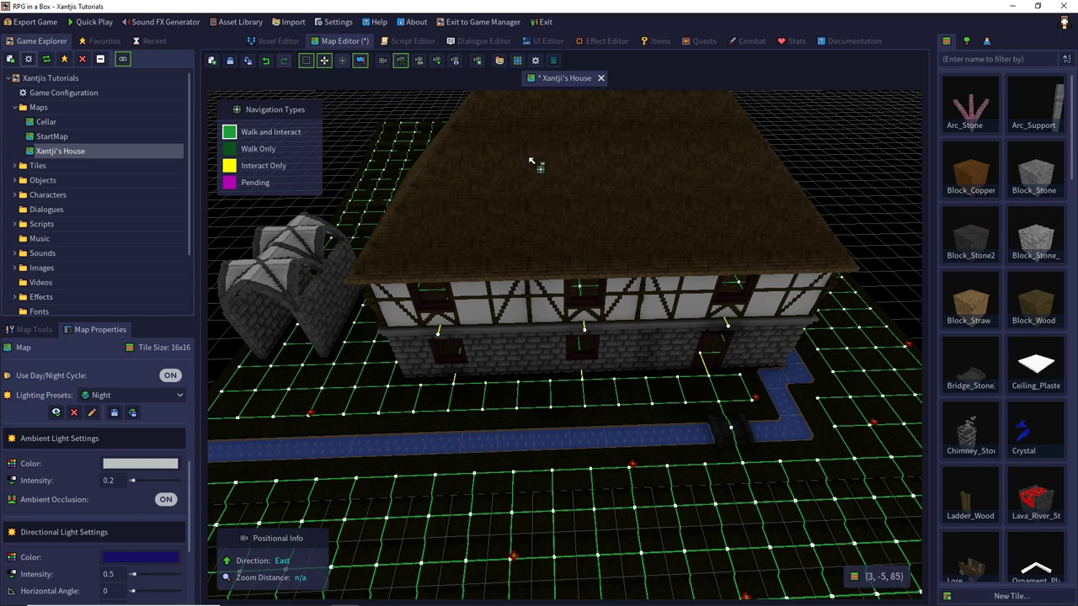
Read the Positional Light help page, close both documentation tabs, and return to the Map Editor
{"action": "left_click", "coordinate": [377, 22]}
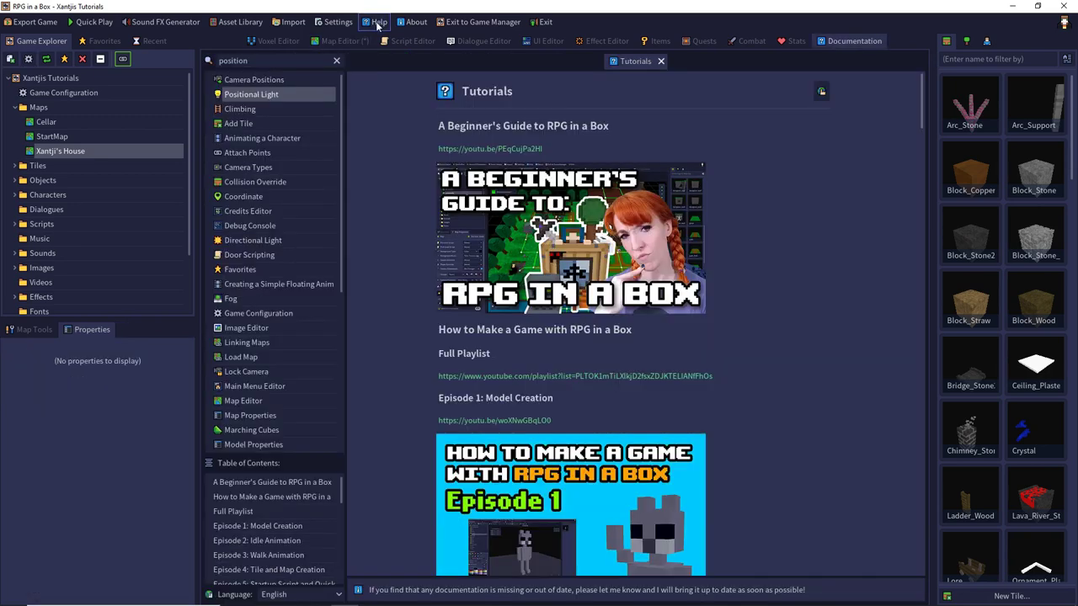
{"action": "left_click", "coordinate": [277, 95]}
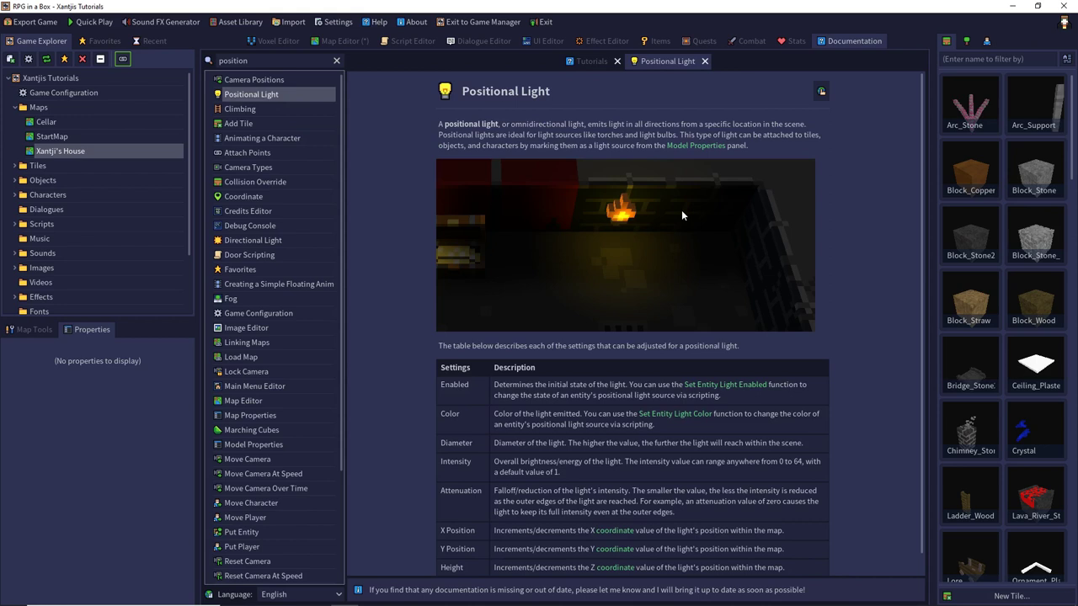
{"action": "scroll", "coordinate": [682, 214], "scroll_direction": "down", "scroll_amount": 1}
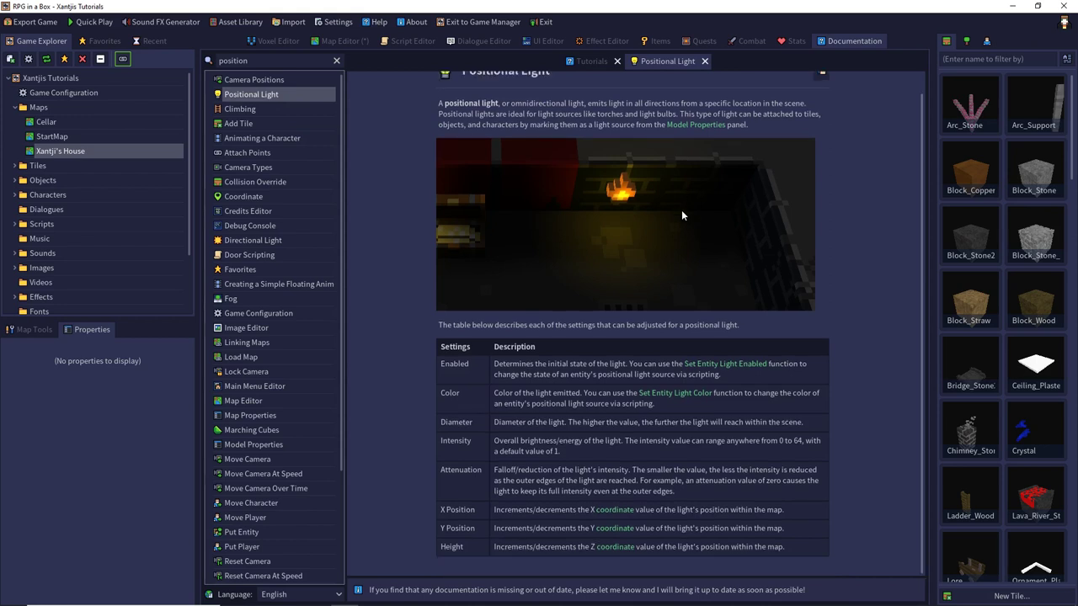
{"action": "scroll", "coordinate": [681, 215], "scroll_direction": "up", "scroll_amount": 1}
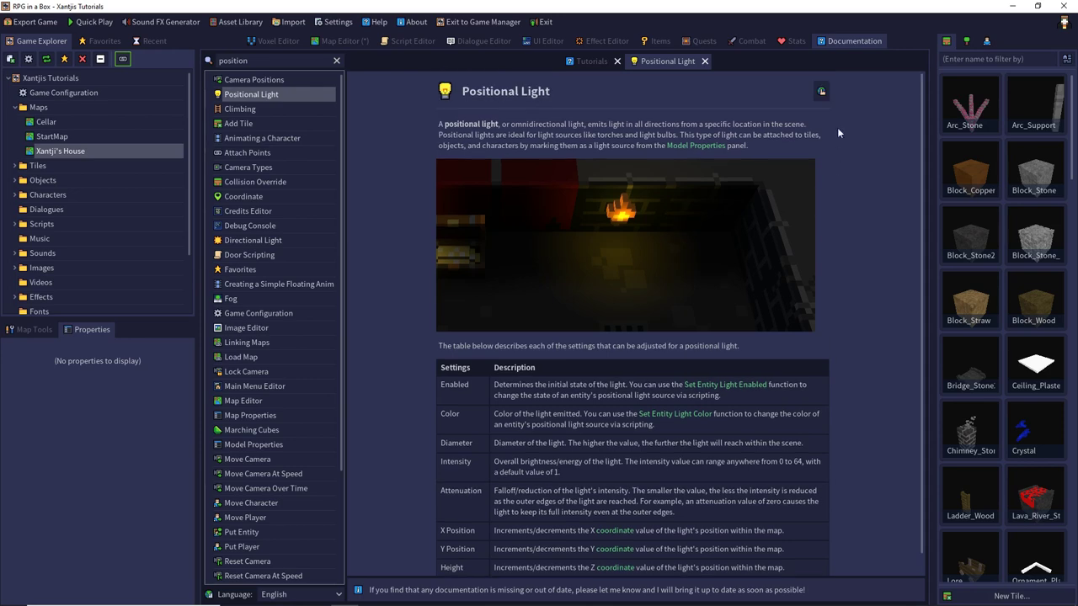
{"action": "left_click", "coordinate": [705, 61]}
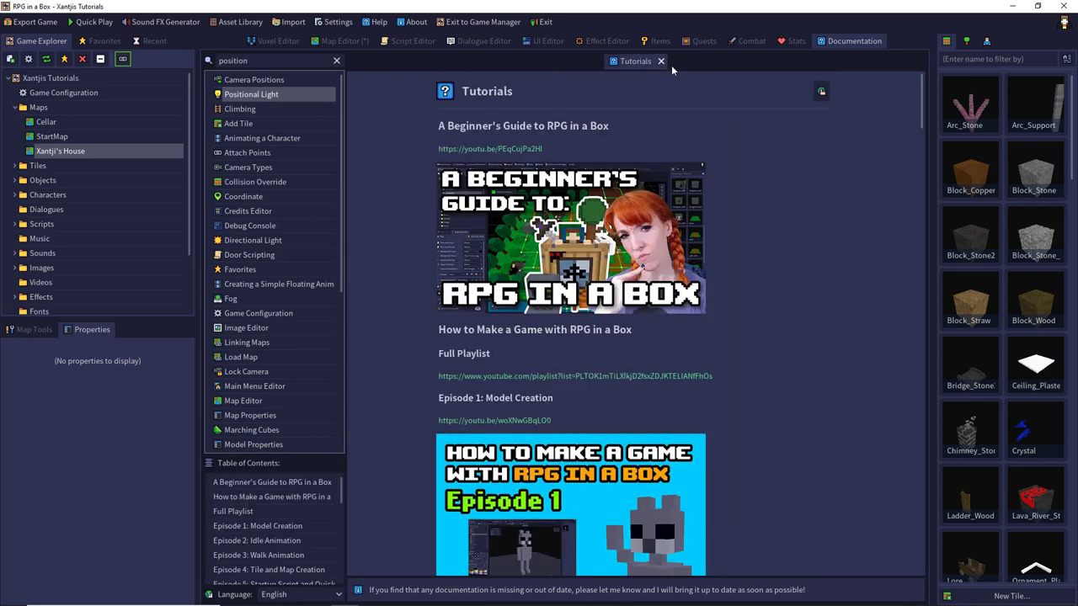
{"action": "left_click", "coordinate": [661, 62]}
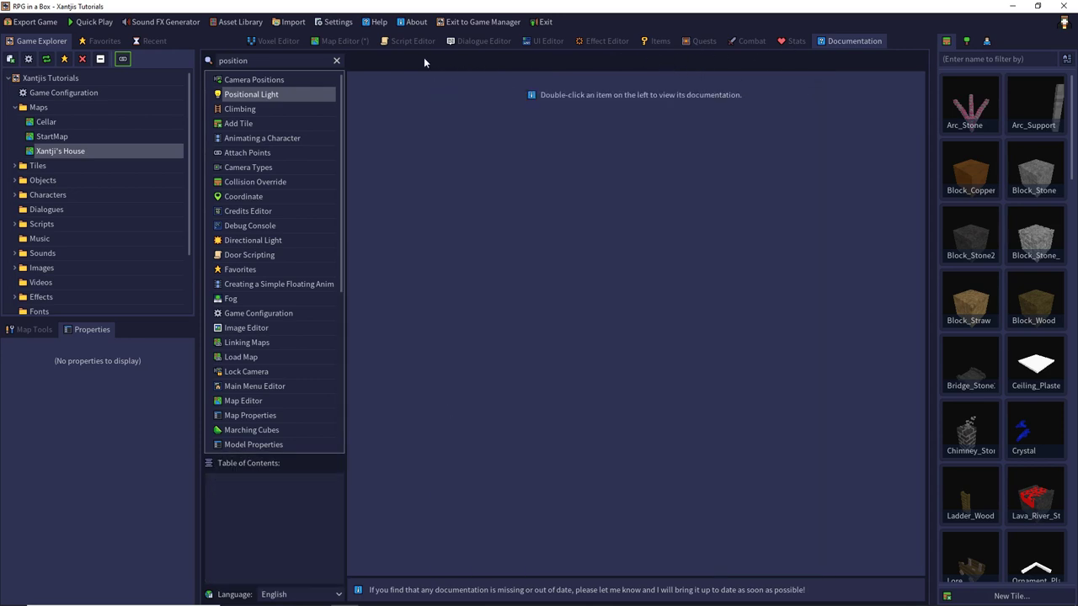
{"action": "left_click", "coordinate": [345, 40]}
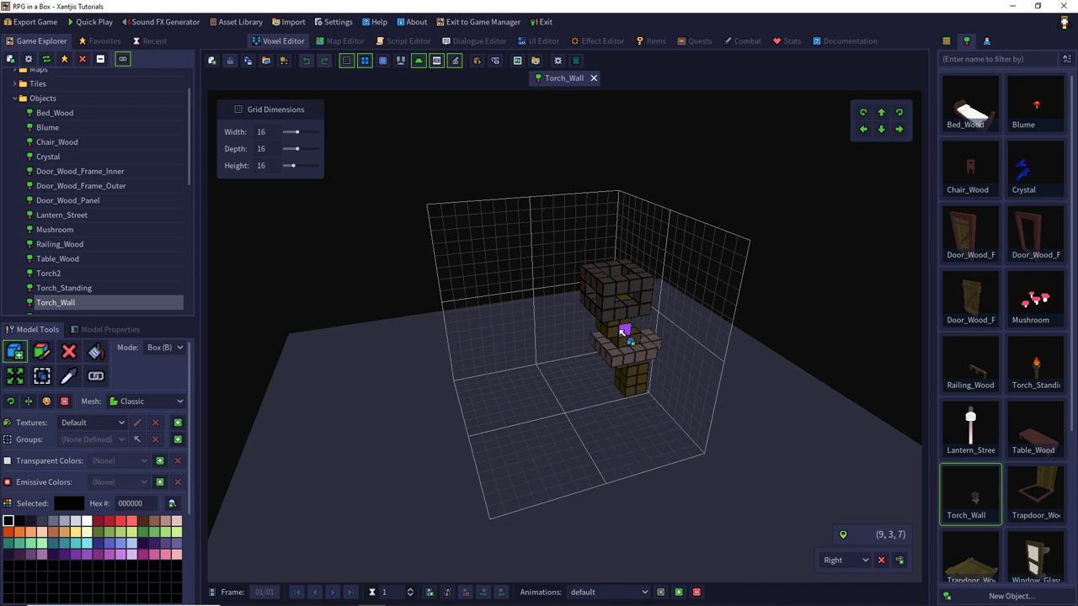
Orbit around the Torch_Wall model to view it from high, low and top-down angles
{"action": "right_click_drag", "start_coordinate": [654, 265], "coordinate": [621, 308]}
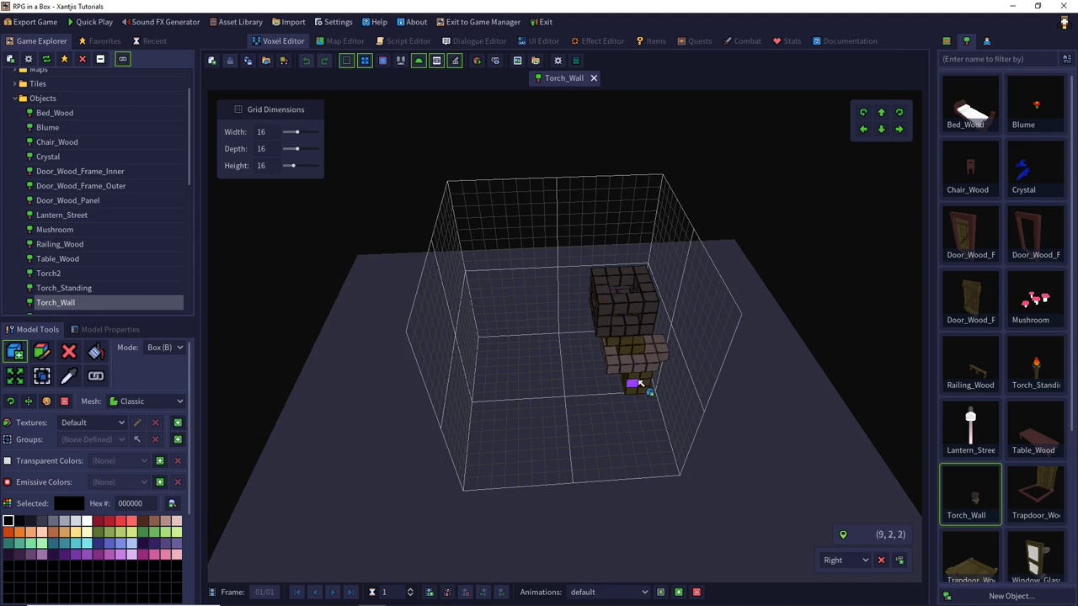
{"action": "mouse_move", "coordinate": [645, 385]}
{"action": "right_mouse_down"}
{"action": "mouse_move", "coordinate": [645, 395]}
{"action": "mouse_move", "coordinate": [618, 305]}
{"action": "mouse_move", "coordinate": [649, 373]}
{"action": "right_mouse_up"}
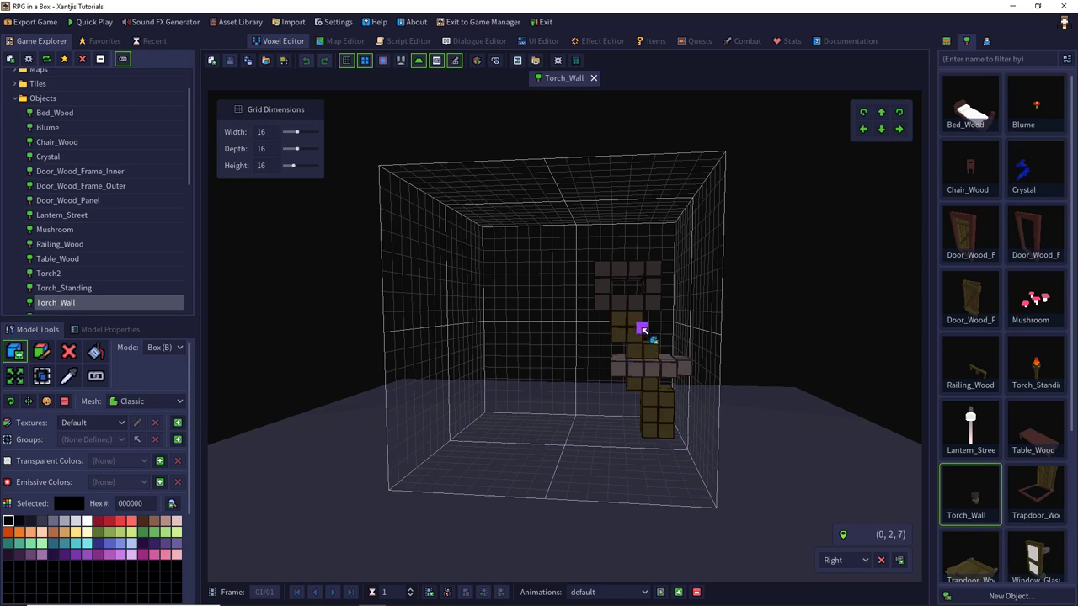
{"action": "right_click_drag", "start_coordinate": [645, 325], "coordinate": [693, 416]}
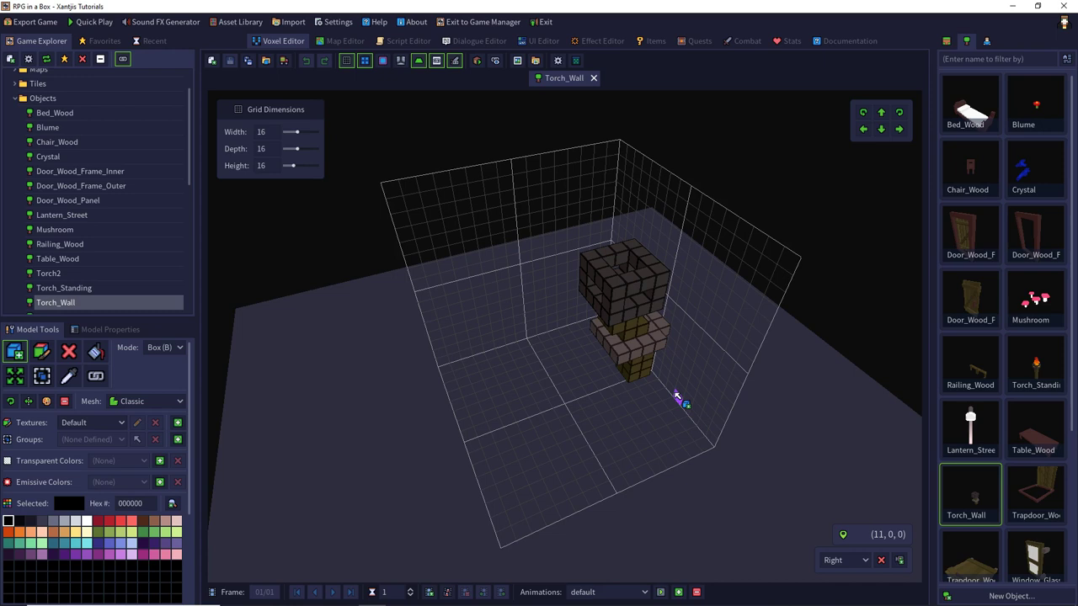
Set the voxel drawing colour to bright red (fb0000)
{"action": "left_click", "coordinate": [41, 352]}
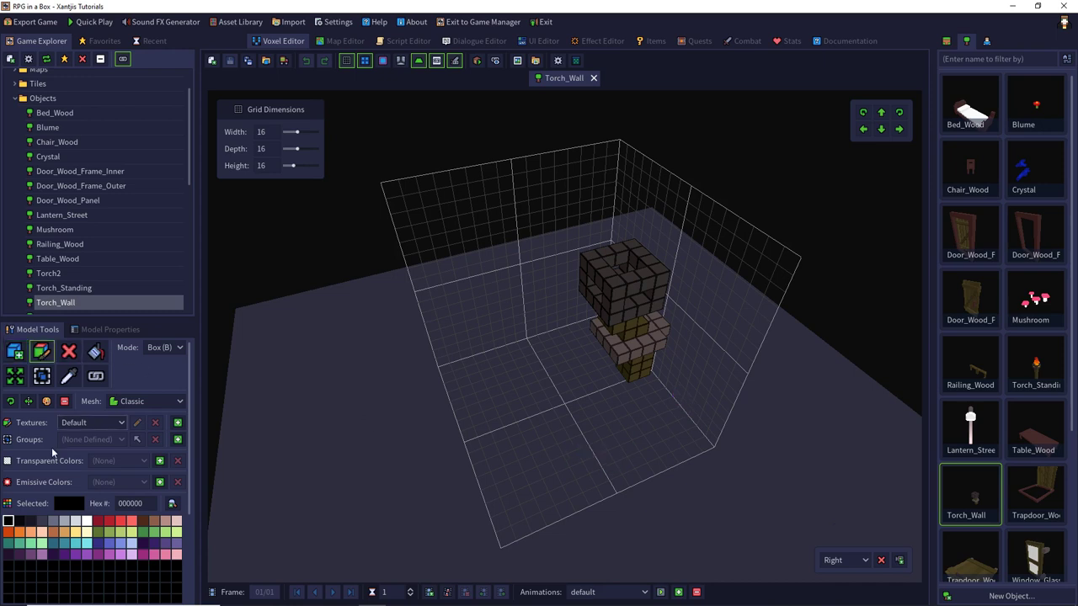
{"action": "left_click", "coordinate": [74, 506]}
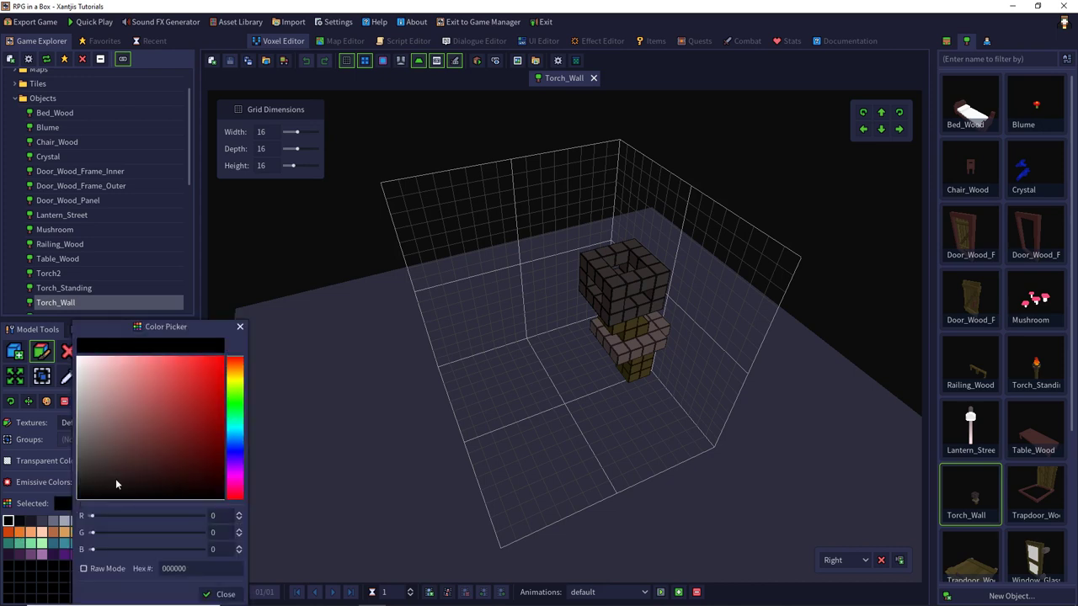
{"action": "left_click_drag", "start_coordinate": [165, 412], "coordinate": [219, 362]}
{"action": "left_click", "coordinate": [220, 594]}
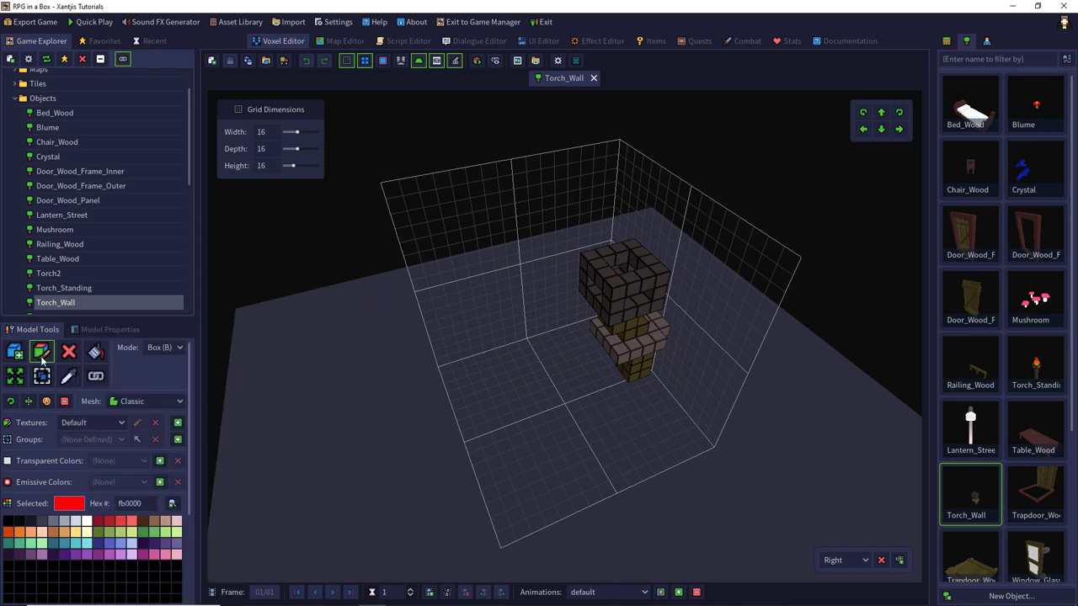
Add a red voxel on top of the torch, undo it, and check the torch from the side
{"action": "left_click", "coordinate": [14, 351]}
{"action": "right_click_drag", "start_coordinate": [537, 291], "coordinate": [638, 308]}
{"action": "left_click", "coordinate": [638, 309]}
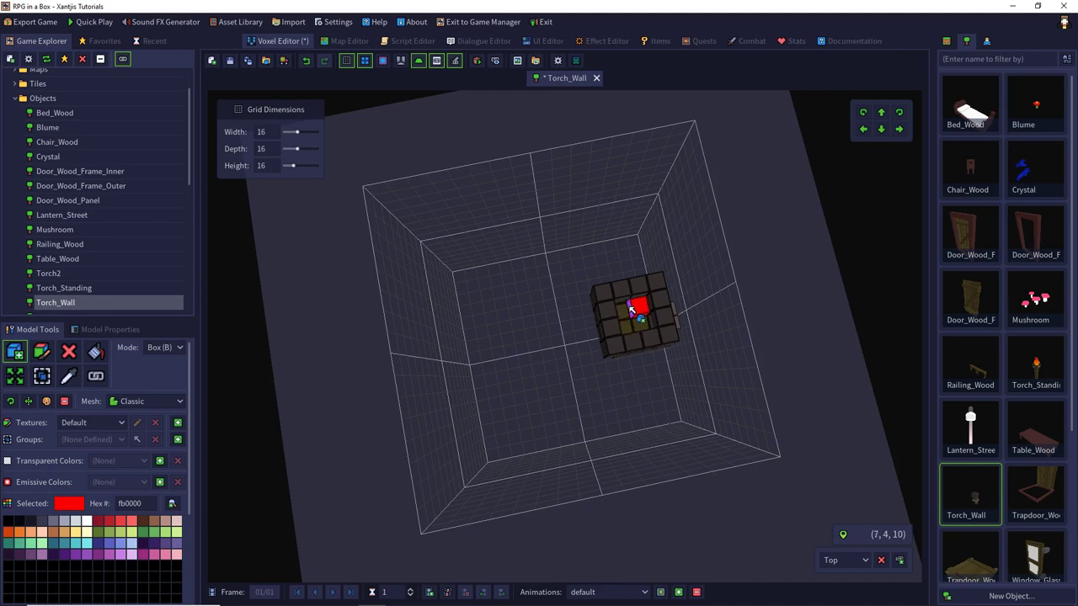
{"action": "key", "text": "ctrl+z"}
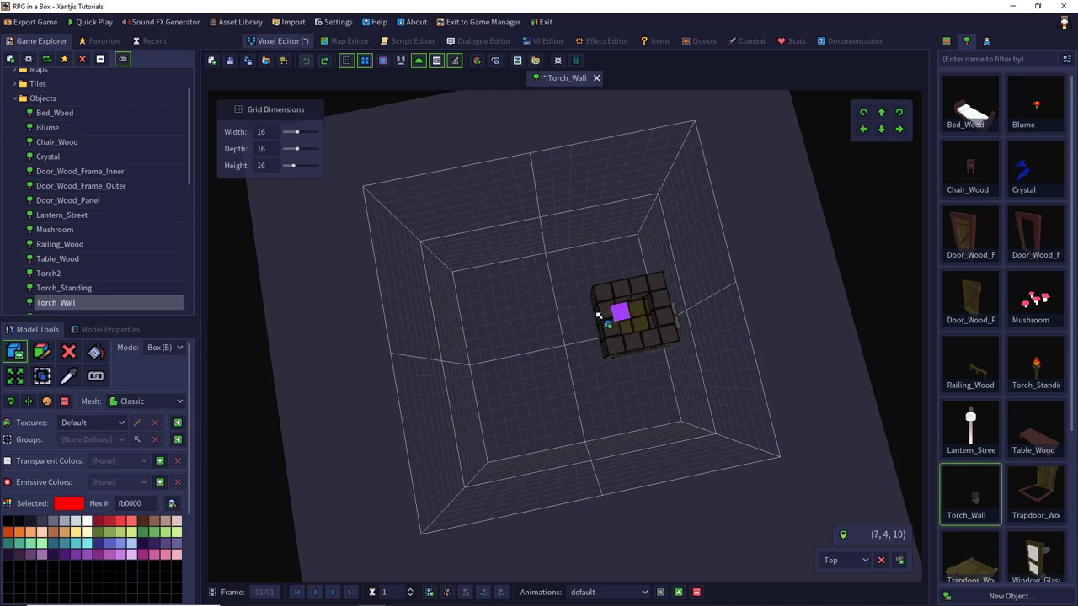
{"action": "right_click_drag", "start_coordinate": [602, 311], "coordinate": [608, 221]}
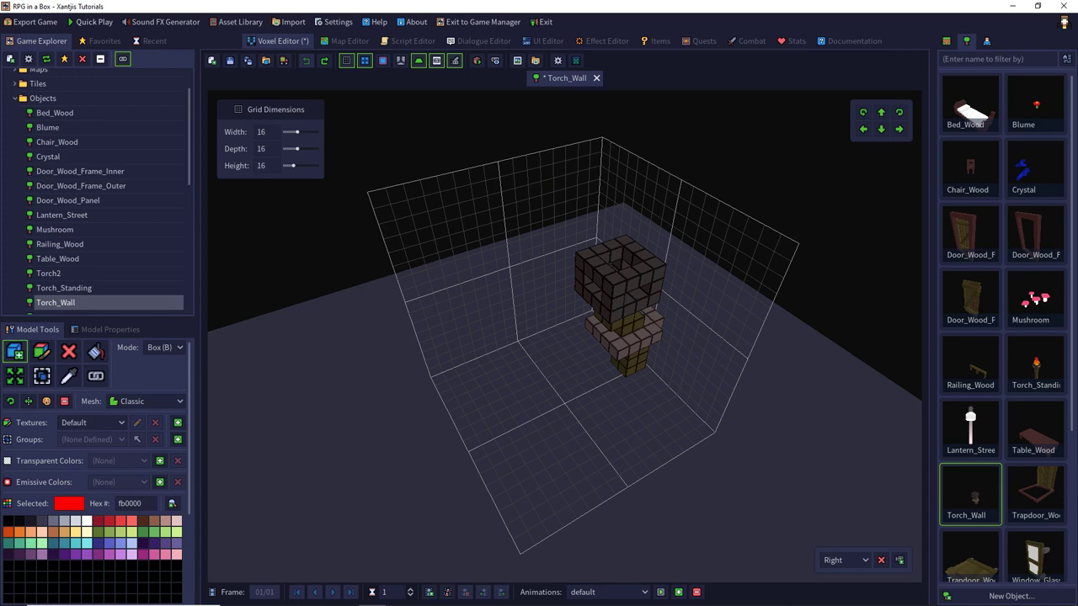
Close Torch_Wall and create a new Flame effect from the Flame preset in the Effect Editor
{"action": "left_click", "coordinate": [596, 77]}
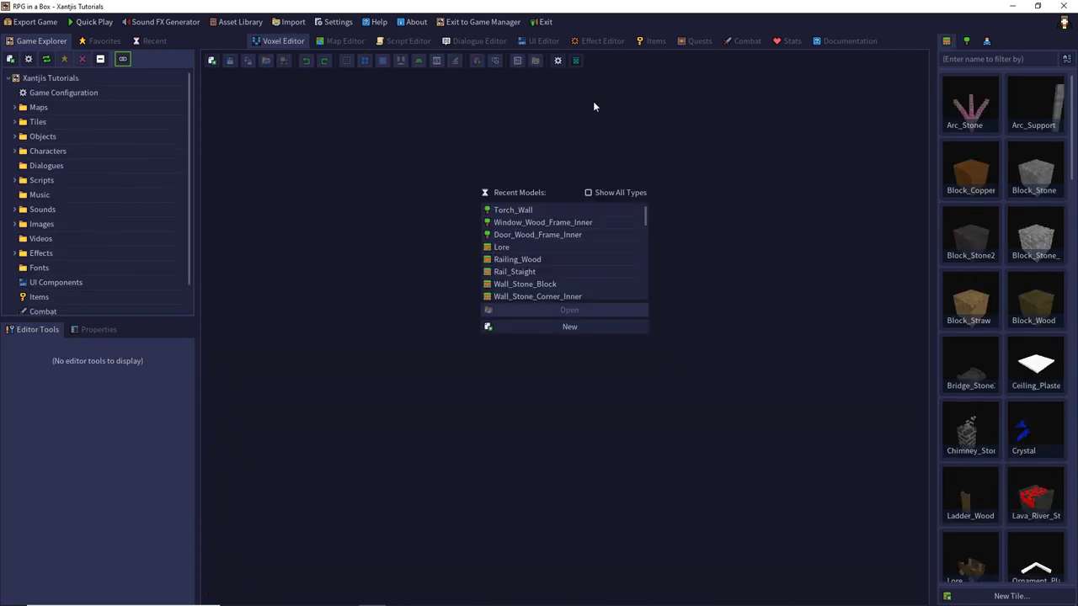
{"action": "left_click", "coordinate": [610, 41]}
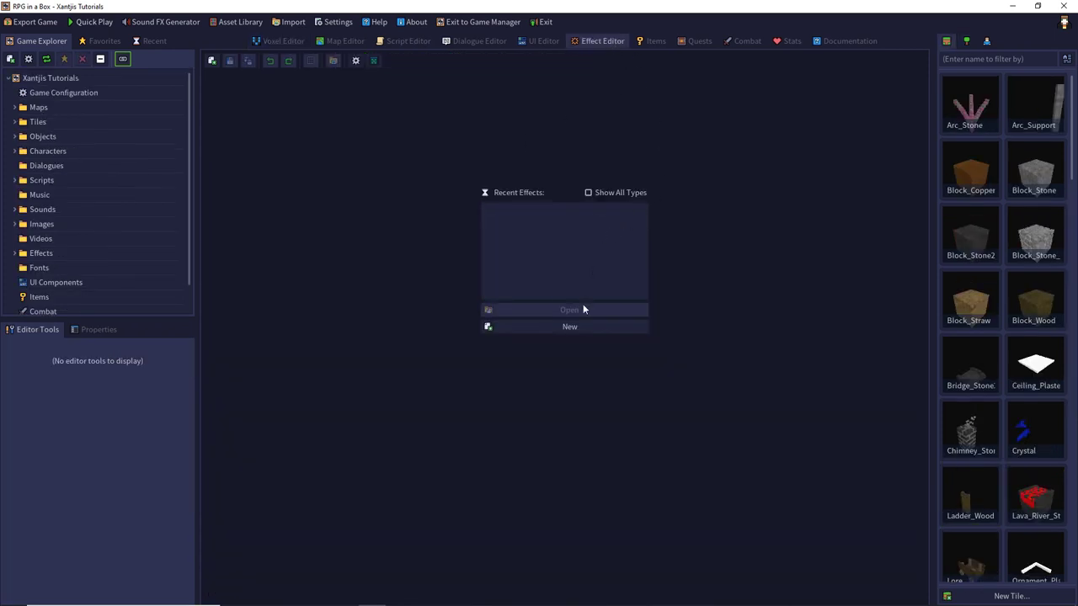
{"action": "left_click", "coordinate": [568, 326]}
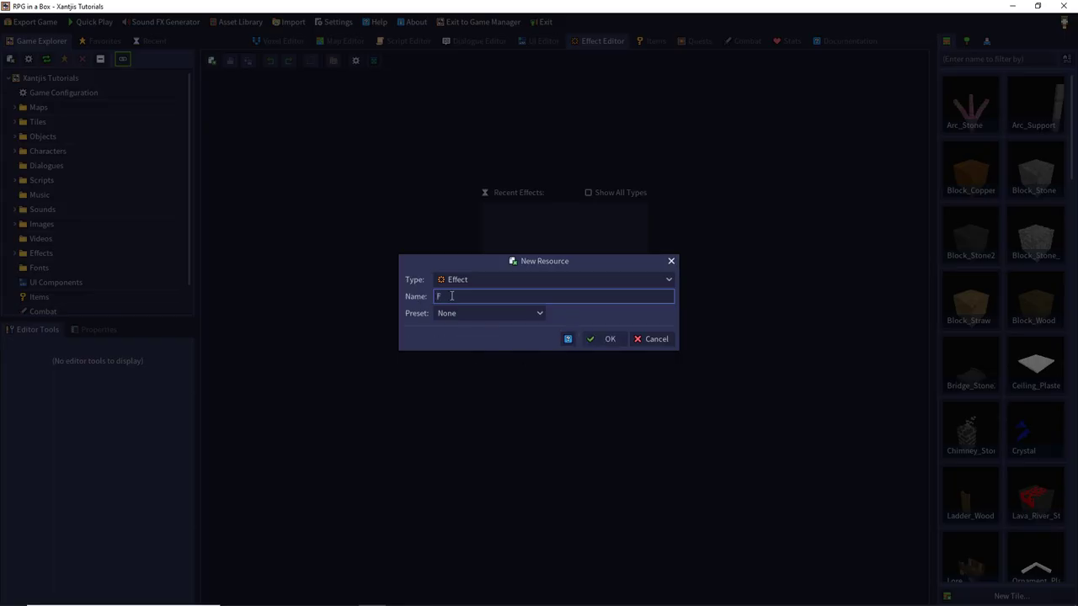
{"action": "left_click", "coordinate": [525, 317]}
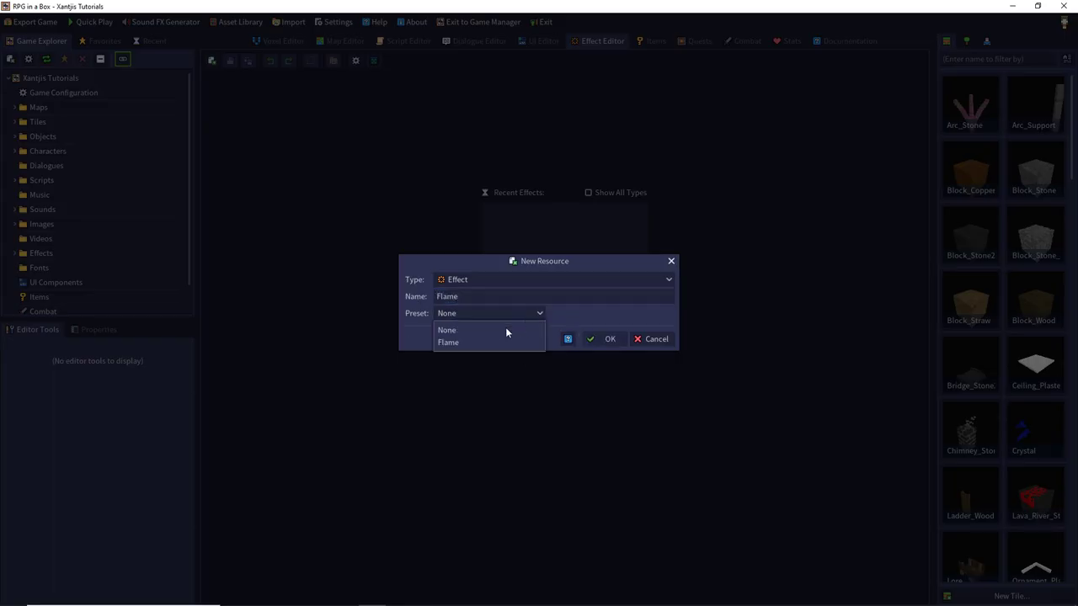
{"action": "left_click", "coordinate": [483, 343]}
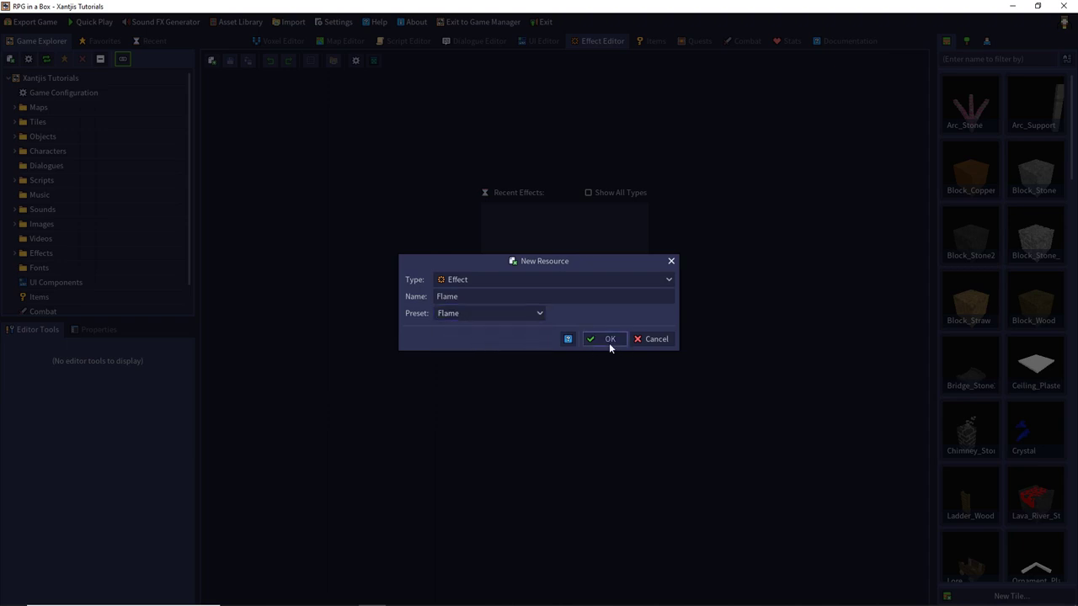
{"action": "left_click", "coordinate": [609, 343]}
{"action": "left_click", "coordinate": [96, 330]}
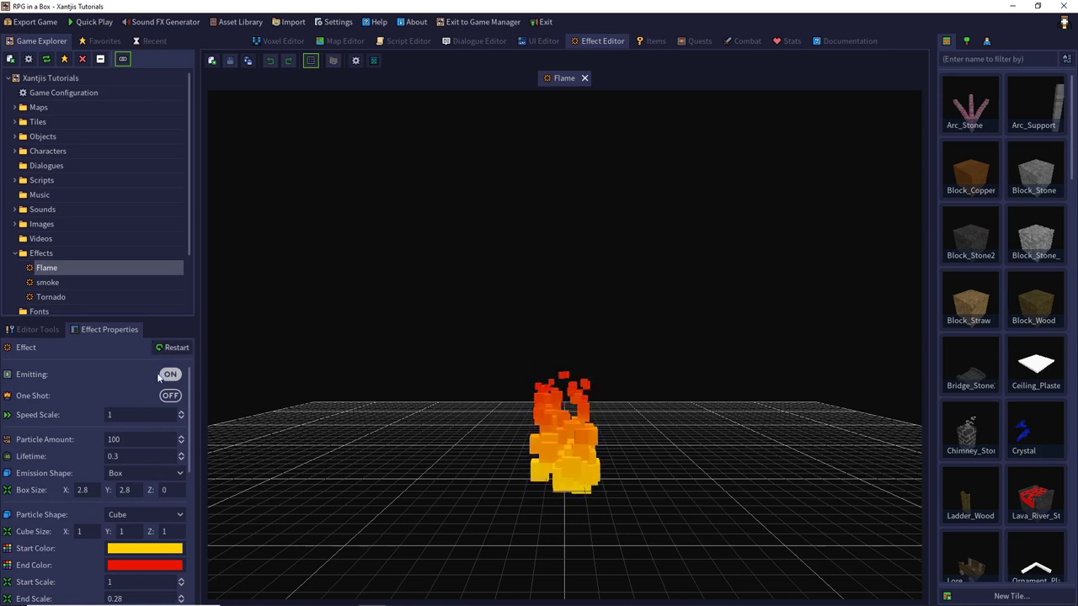
Toggle One Shot on the Flame effect and scroll its properties down to the acceleration fields
{"action": "left_click", "coordinate": [172, 396]}
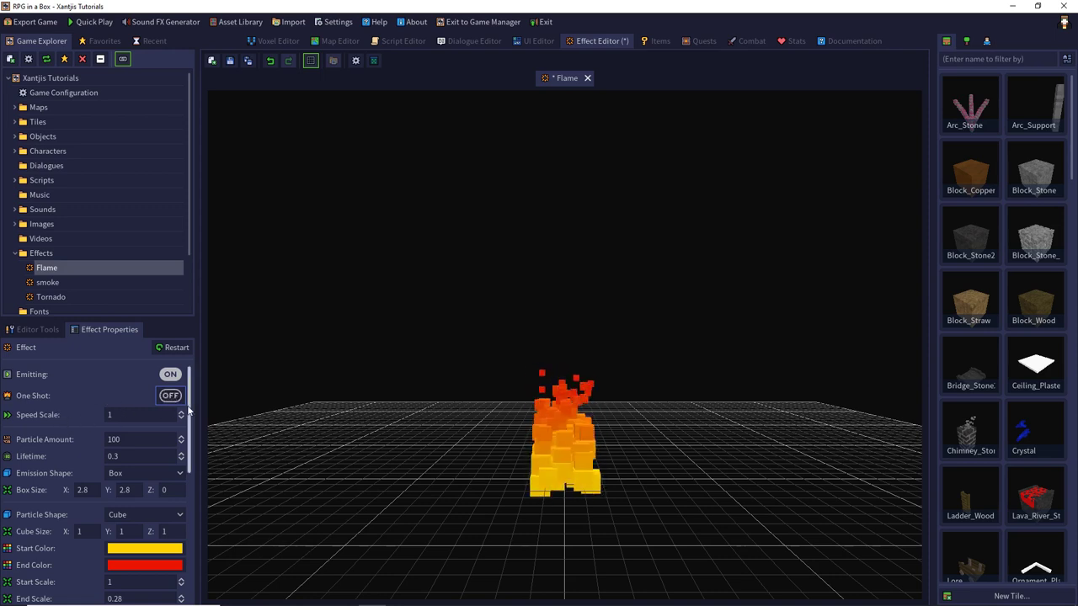
{"action": "scroll", "coordinate": [186, 421], "scroll_direction": "down", "scroll_amount": 1}
{"action": "scroll", "coordinate": [186, 429], "scroll_direction": "down", "scroll_amount": 1}
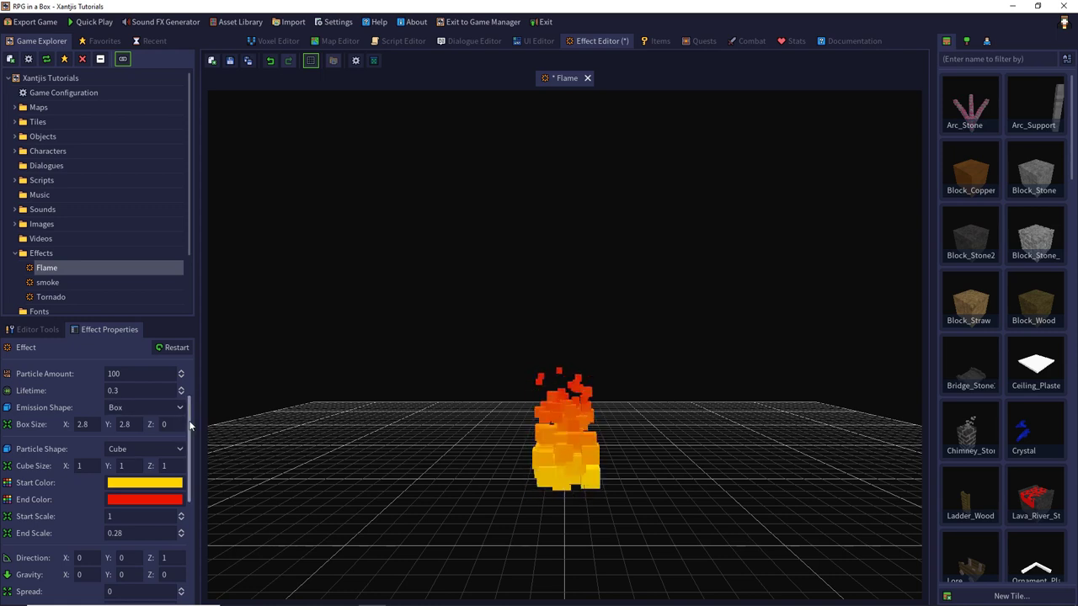
{"action": "left_click_drag", "start_coordinate": [190, 425], "coordinate": [193, 476]}
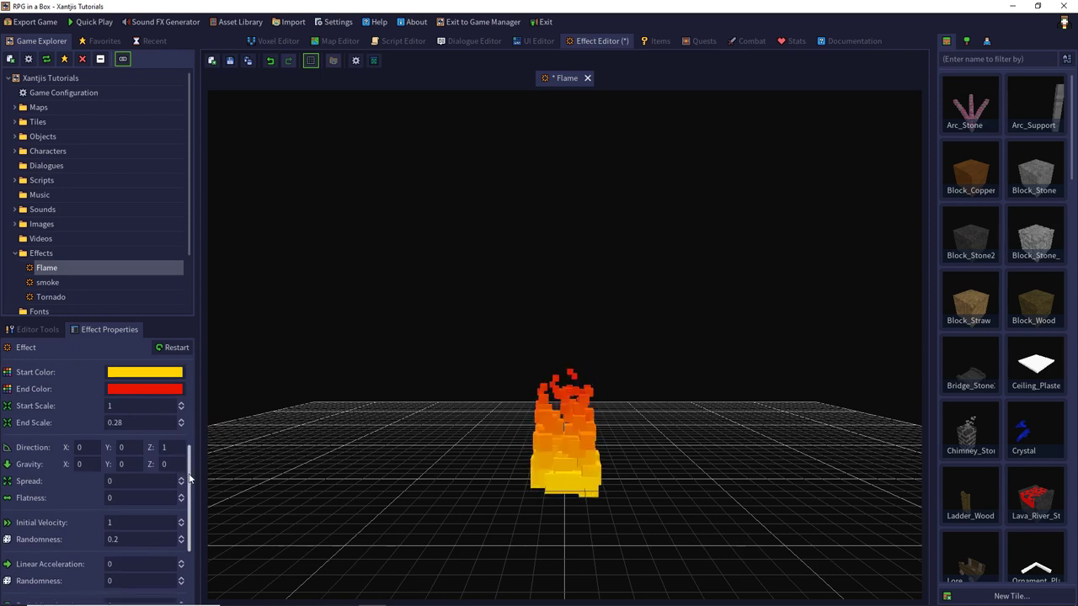
{"action": "left_click_drag", "start_coordinate": [191, 478], "coordinate": [194, 532]}
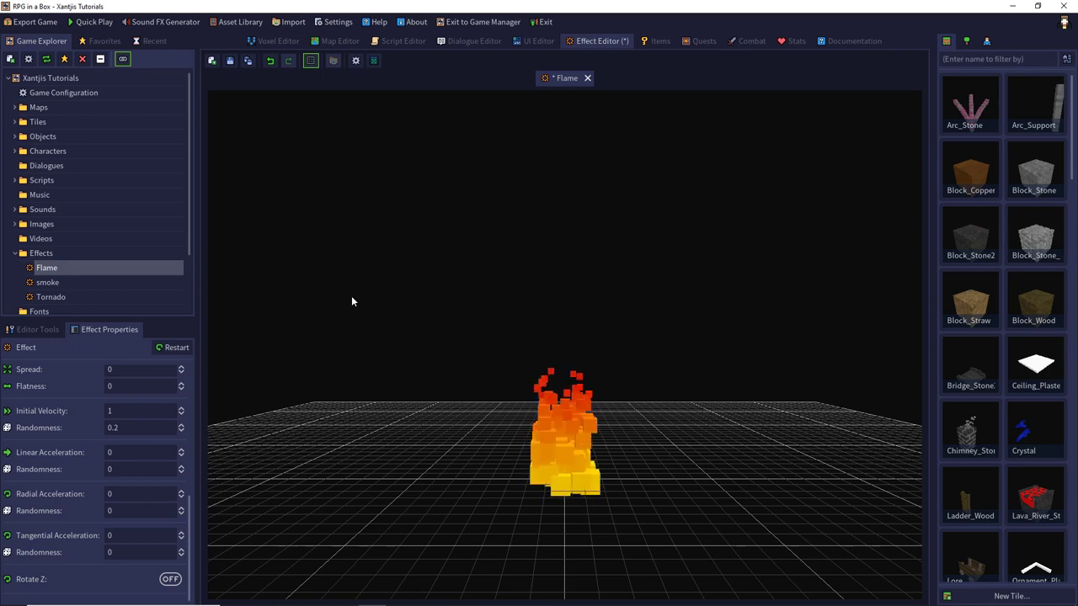
Set the Flame effect's linear acceleration to 1.5
{"action": "left_click", "coordinate": [157, 452]}
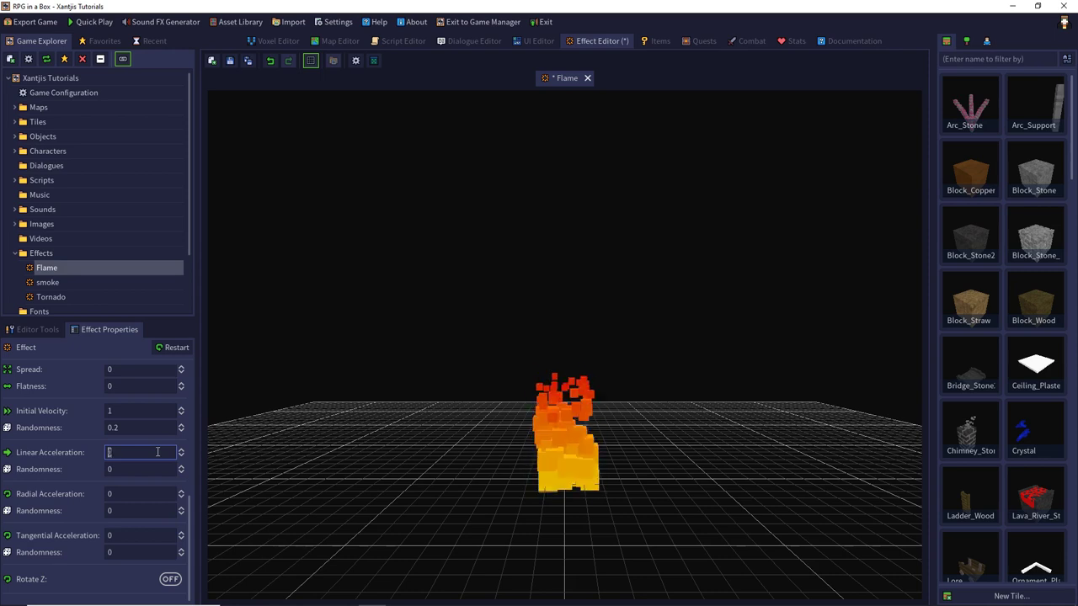
{"action": "key", "text": "BackSpace"}
{"action": "type", "text": "1.5"}
{"action": "key", "text": "Return"}
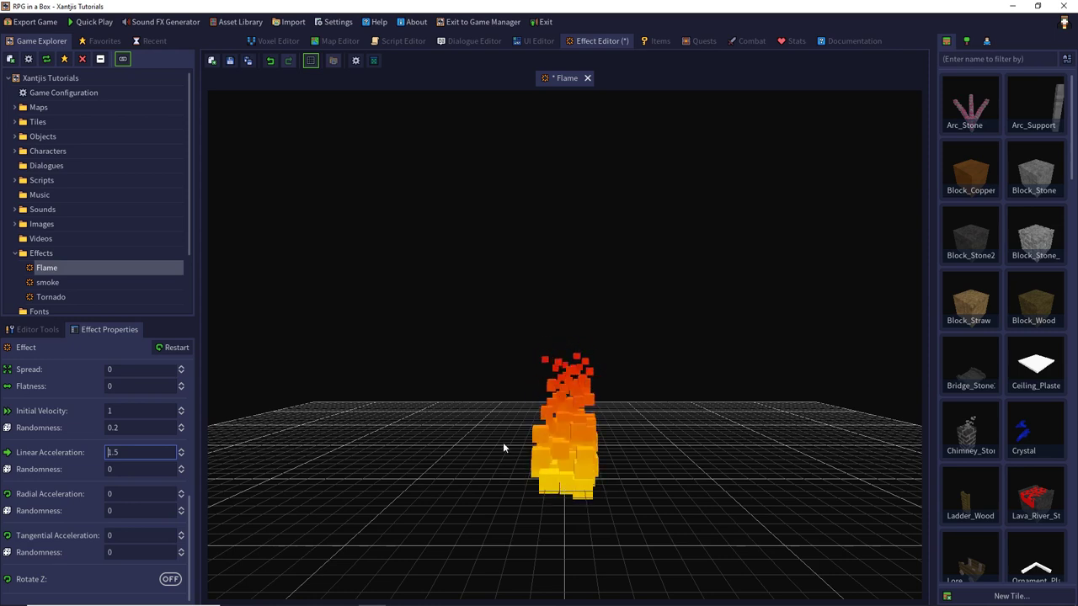
Set radial acceleration to -1 and tangential acceleration to -0.2, then view the flame from above
{"action": "left_click", "coordinate": [143, 493]}
{"action": "type", "text": "1"}
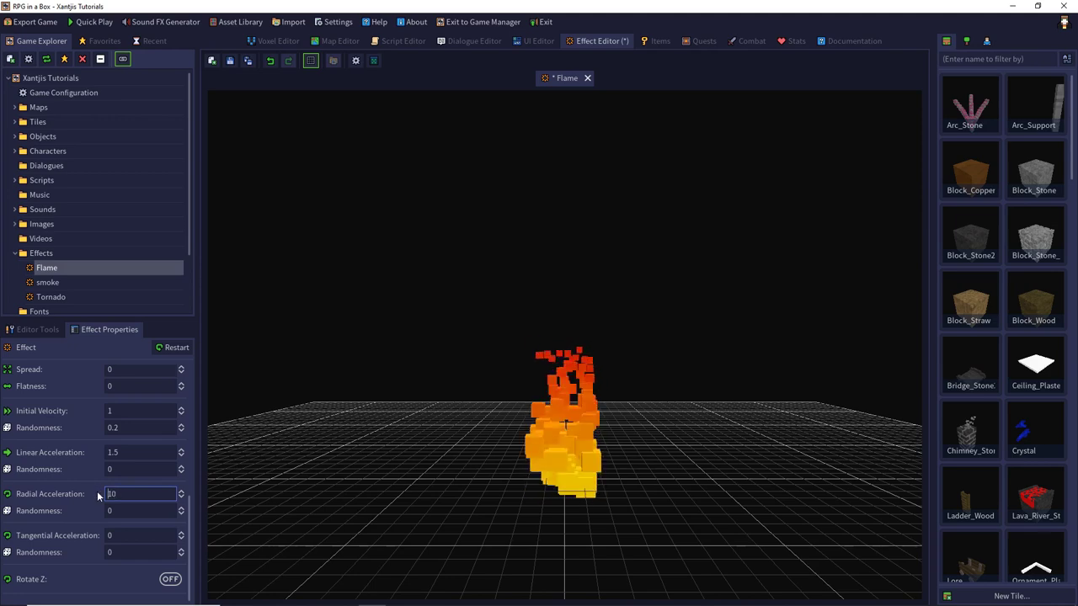
{"action": "type", "text": "0"}
{"action": "key", "text": "Return"}
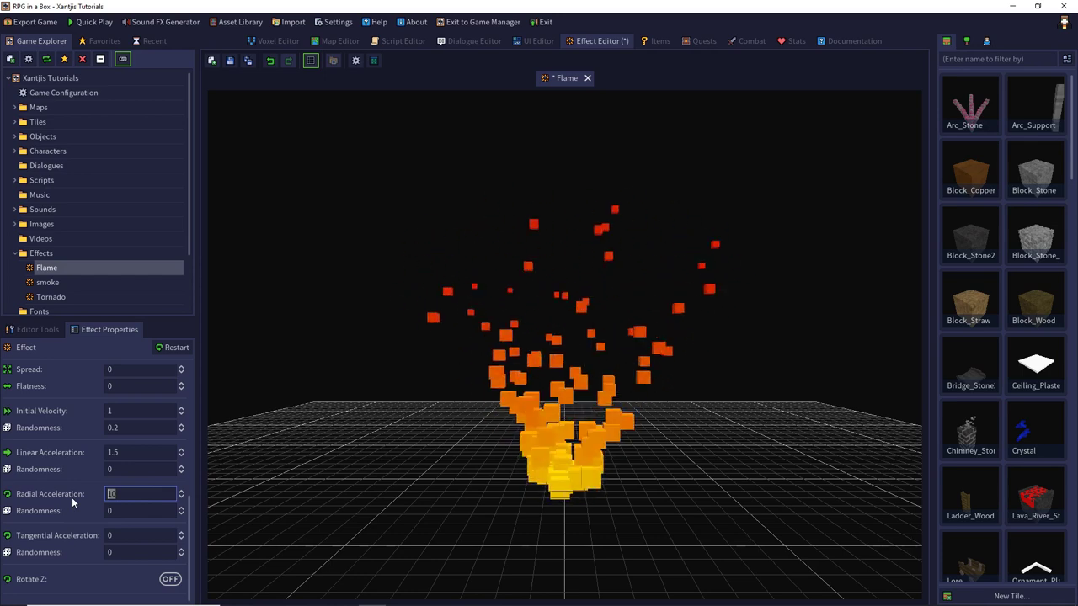
{"action": "type", "text": "-1"}
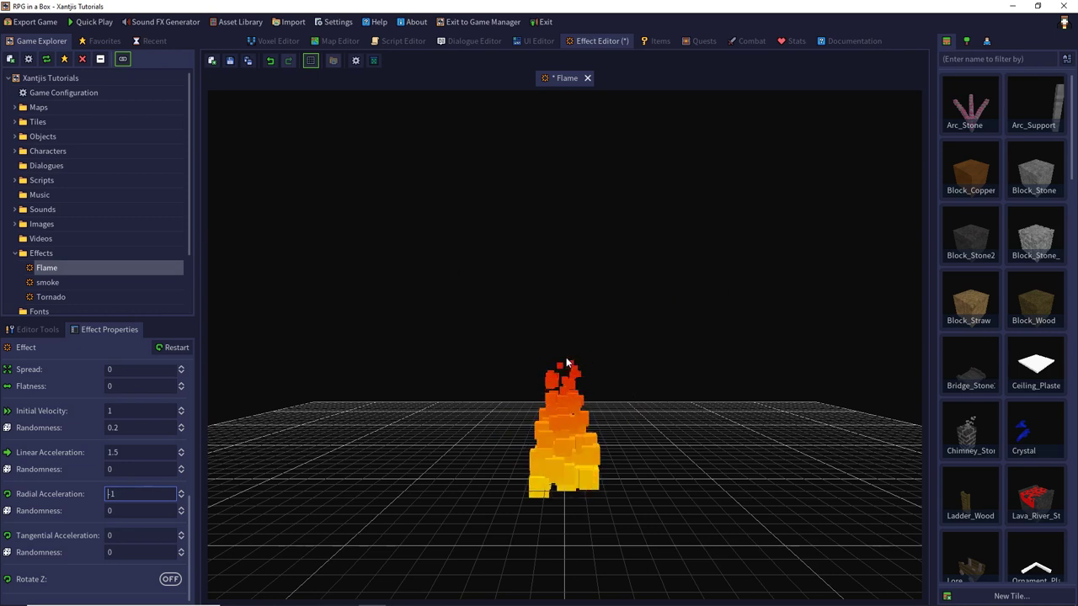
{"action": "left_click", "coordinate": [121, 535]}
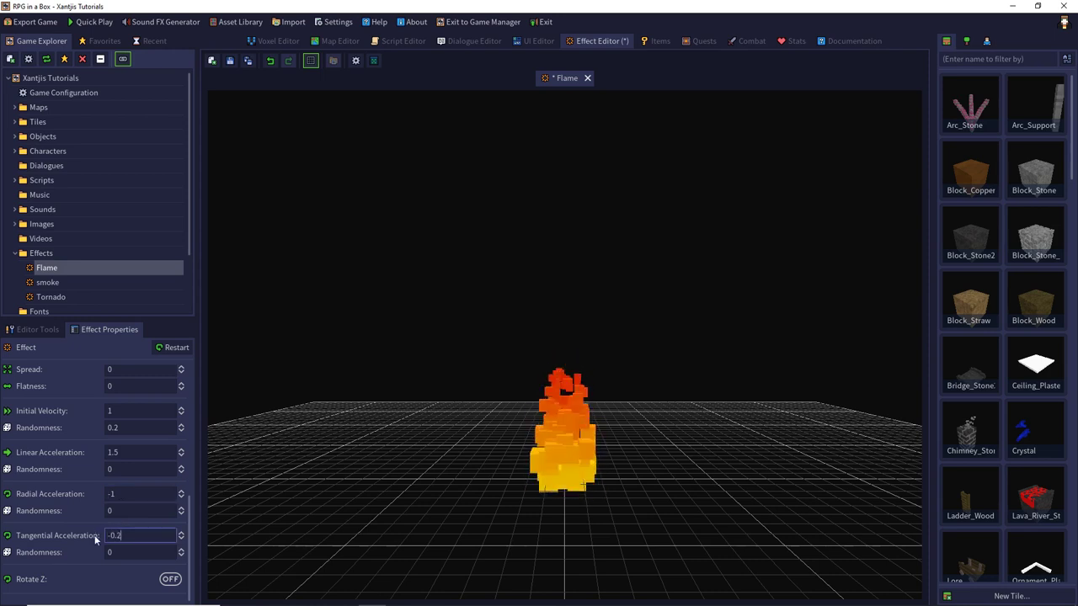
{"action": "type", "text": "-0.2"}
{"action": "key", "text": "Return"}
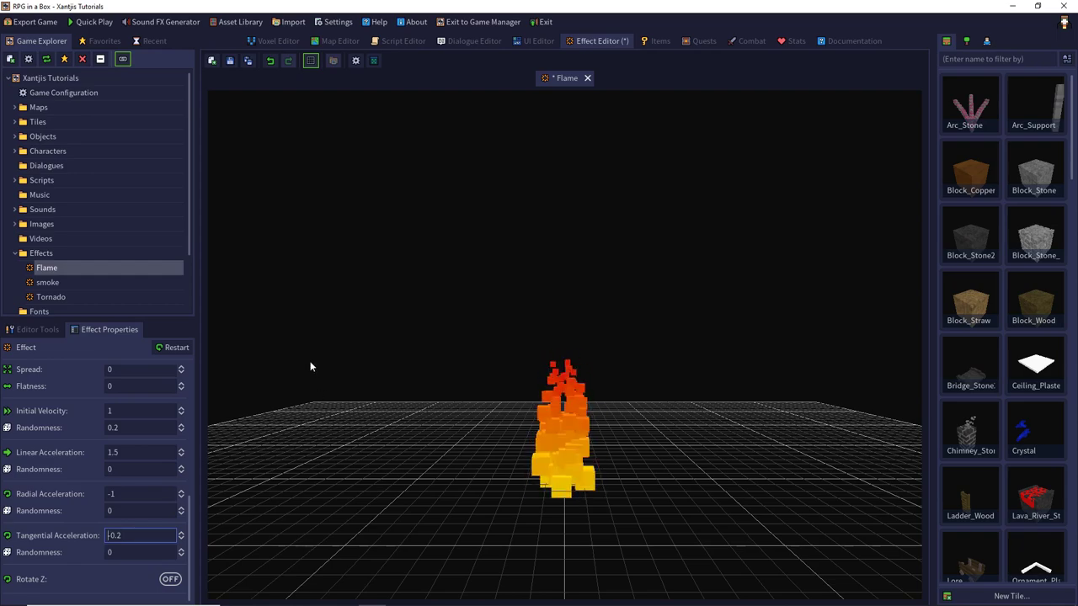
{"action": "right_click_drag", "start_coordinate": [416, 235], "coordinate": [520, 432]}
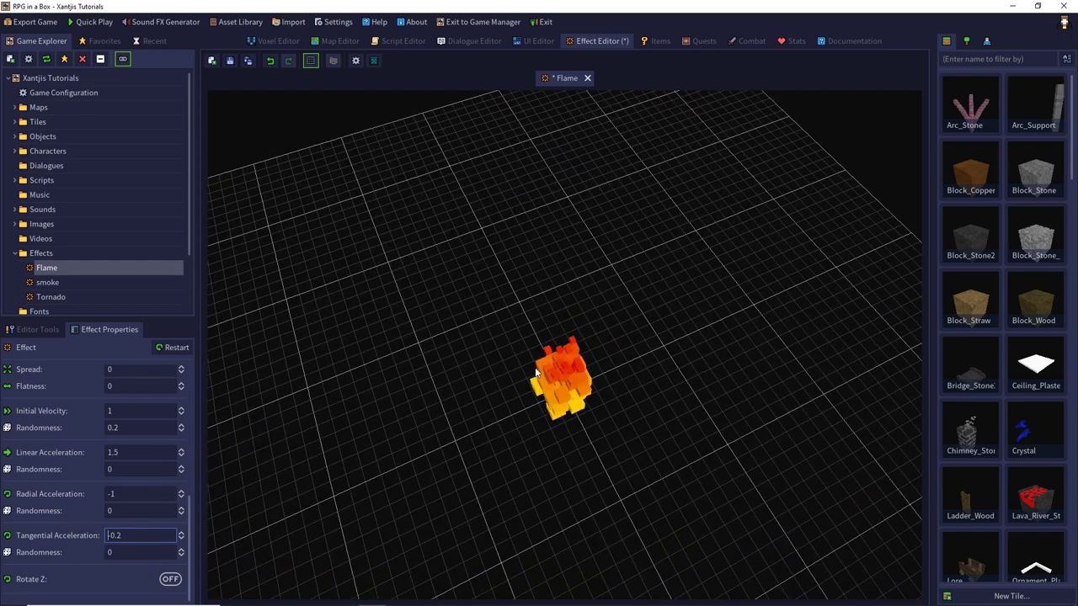